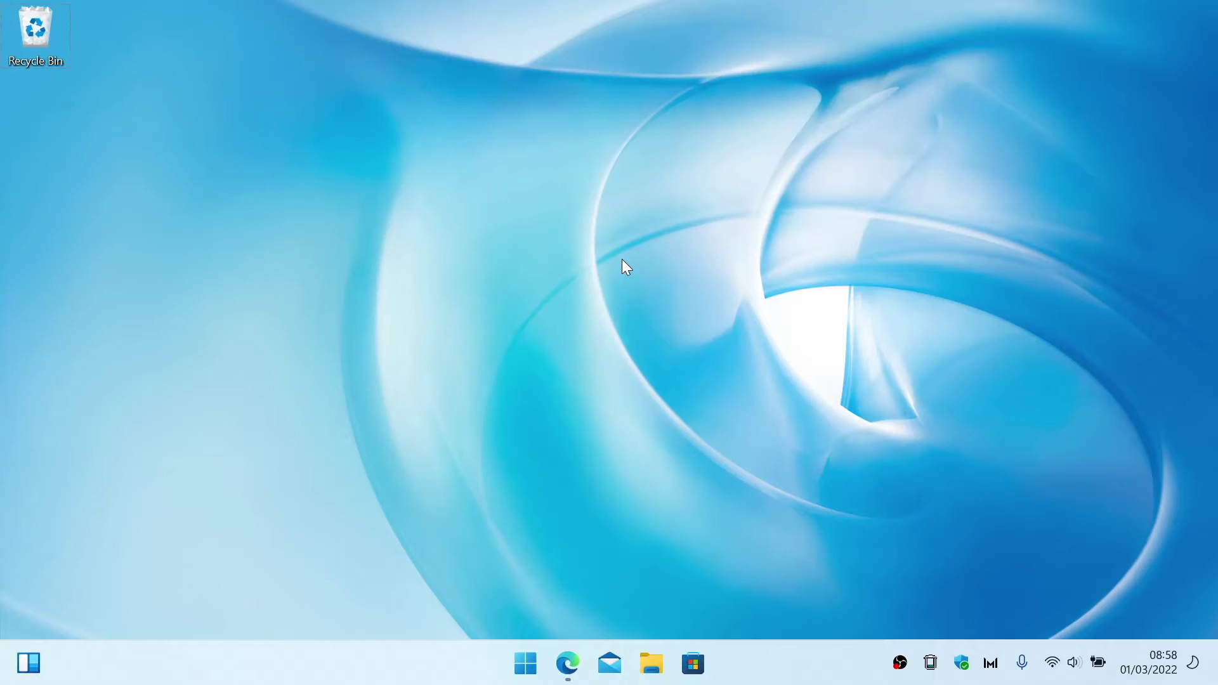
- Lock the PC with Win+L, then return to the desktop and open the Start menu
{"action": "key", "text": "super+l"}
{"action": "left_click", "coordinate": [525, 660]}
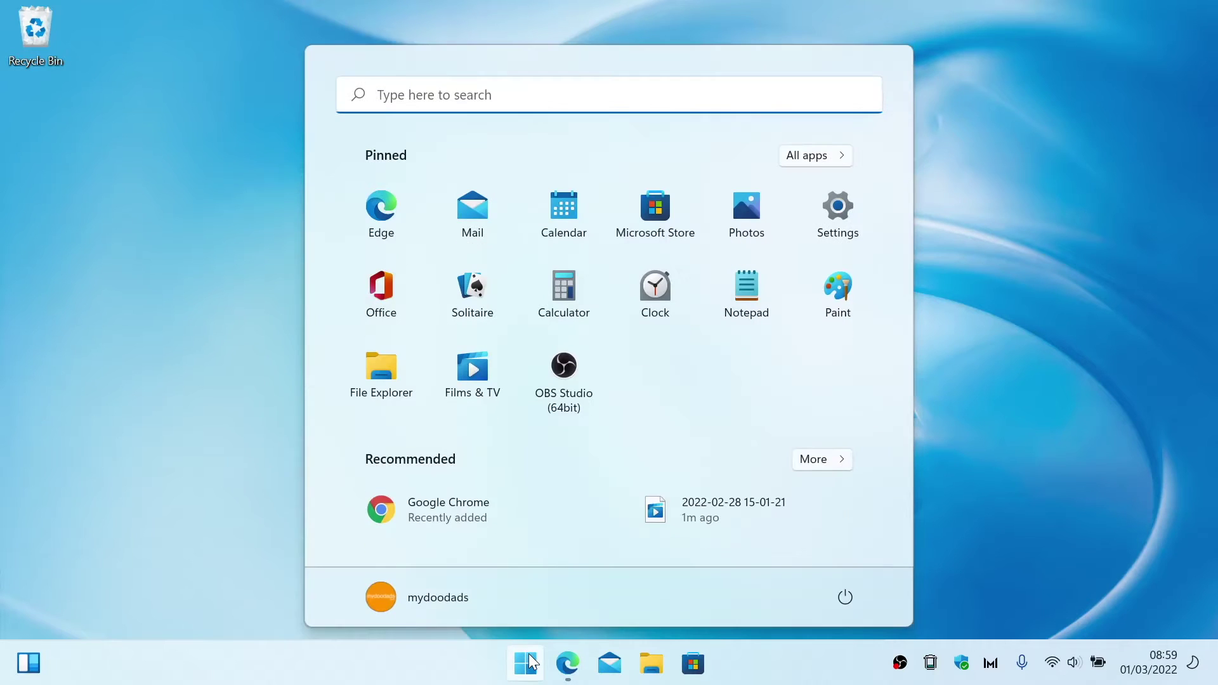
- Launch Settings from the Start menu and go to Personalisation
{"action": "left_click", "coordinate": [840, 225]}
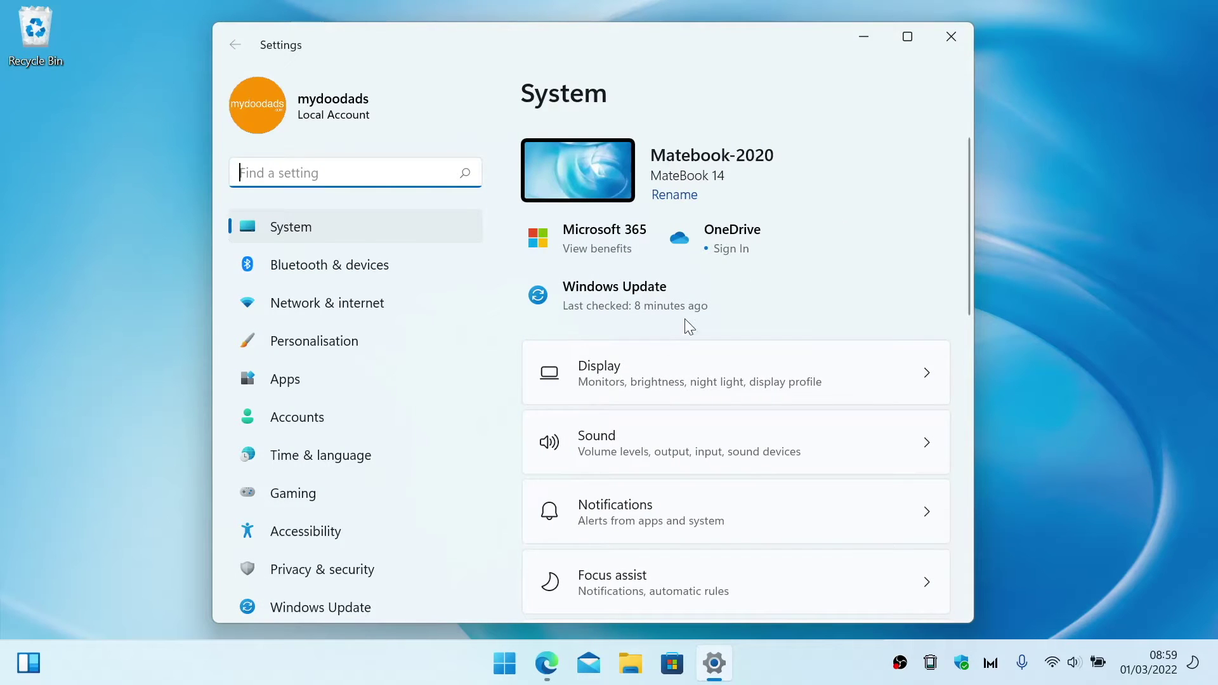
{"action": "left_click", "coordinate": [390, 345]}
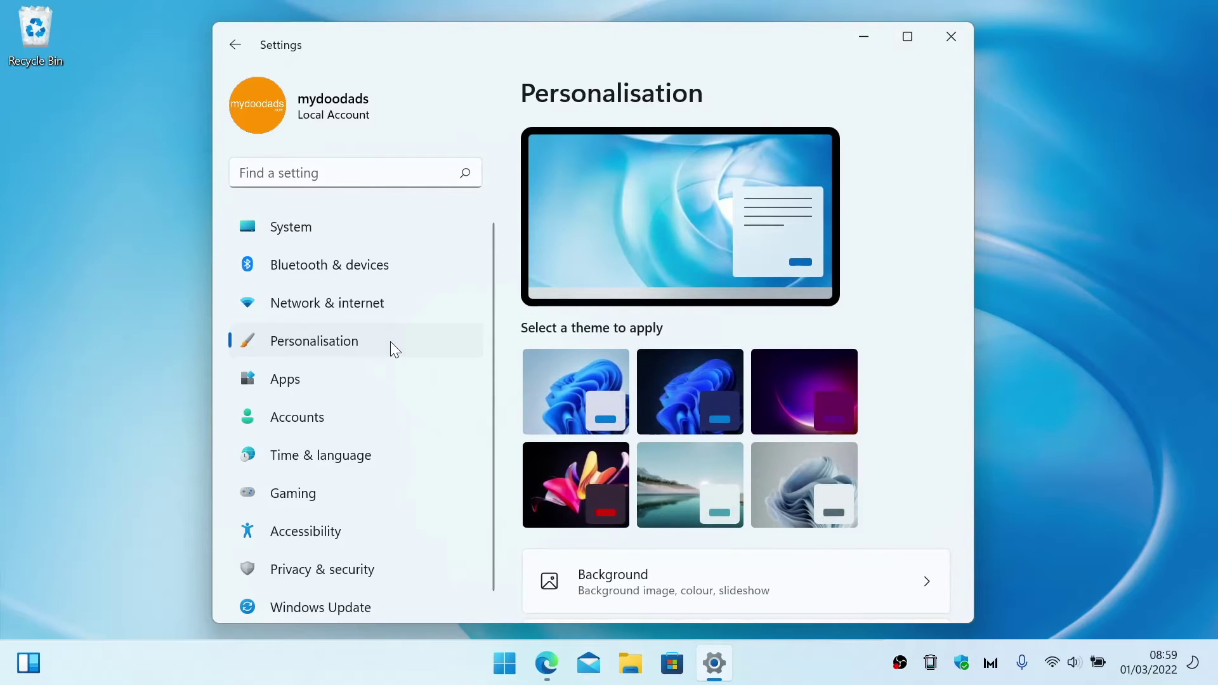
{"action": "scroll", "coordinate": [908, 366], "scroll_direction": "down", "scroll_amount": 1}
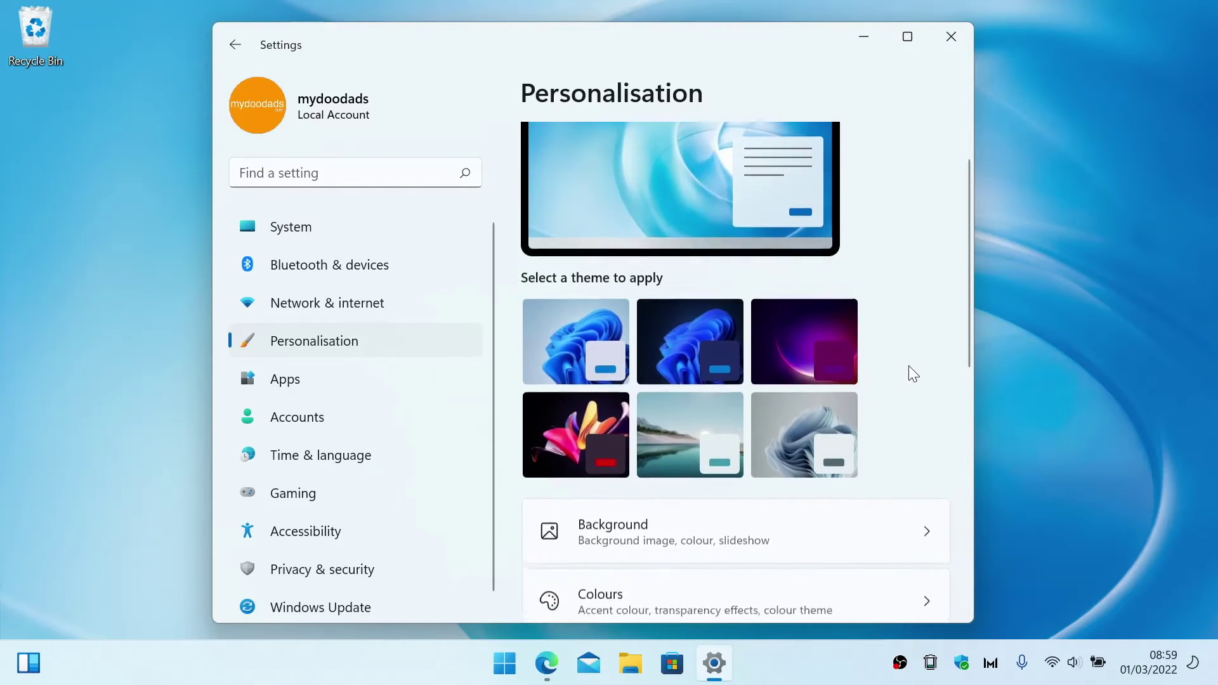
{"action": "scroll", "coordinate": [909, 366], "scroll_direction": "down", "scroll_amount": 2}
{"action": "scroll", "coordinate": [909, 365], "scroll_direction": "down", "scroll_amount": 2}
{"action": "scroll", "coordinate": [909, 370], "scroll_direction": "down", "scroll_amount": 2}
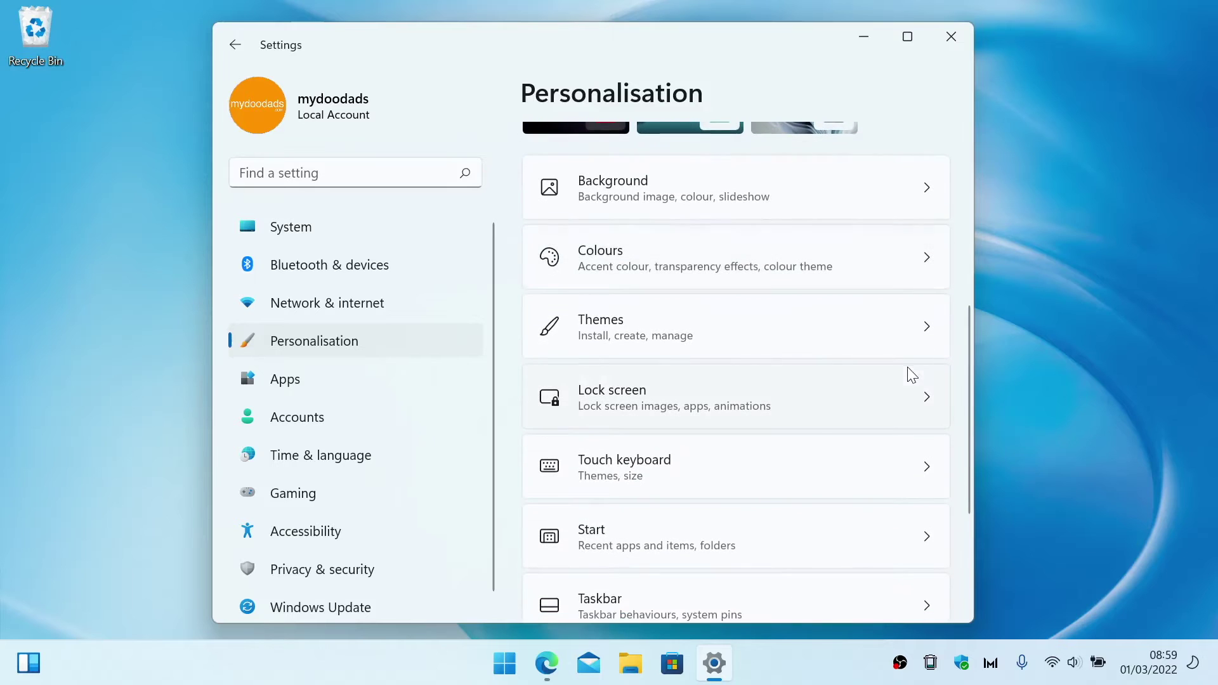
- Open Lock screen settings and change the background from Windows spotlight to Picture
{"action": "left_click", "coordinate": [814, 407]}
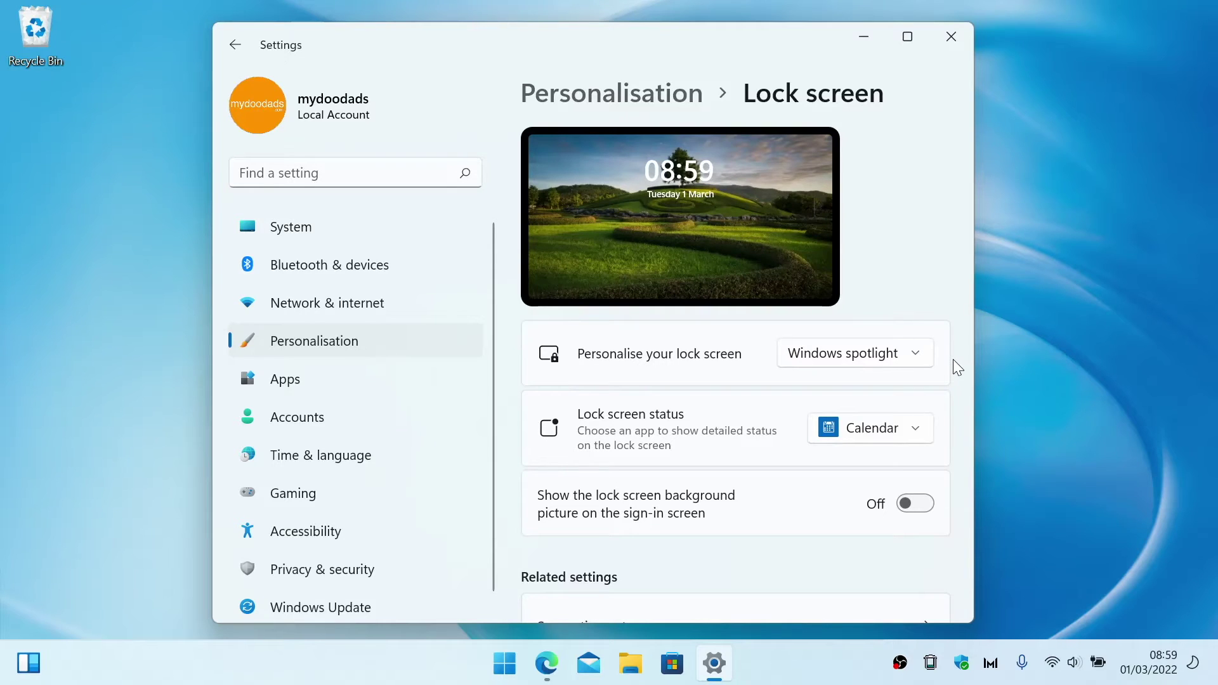
{"action": "left_click", "coordinate": [918, 352]}
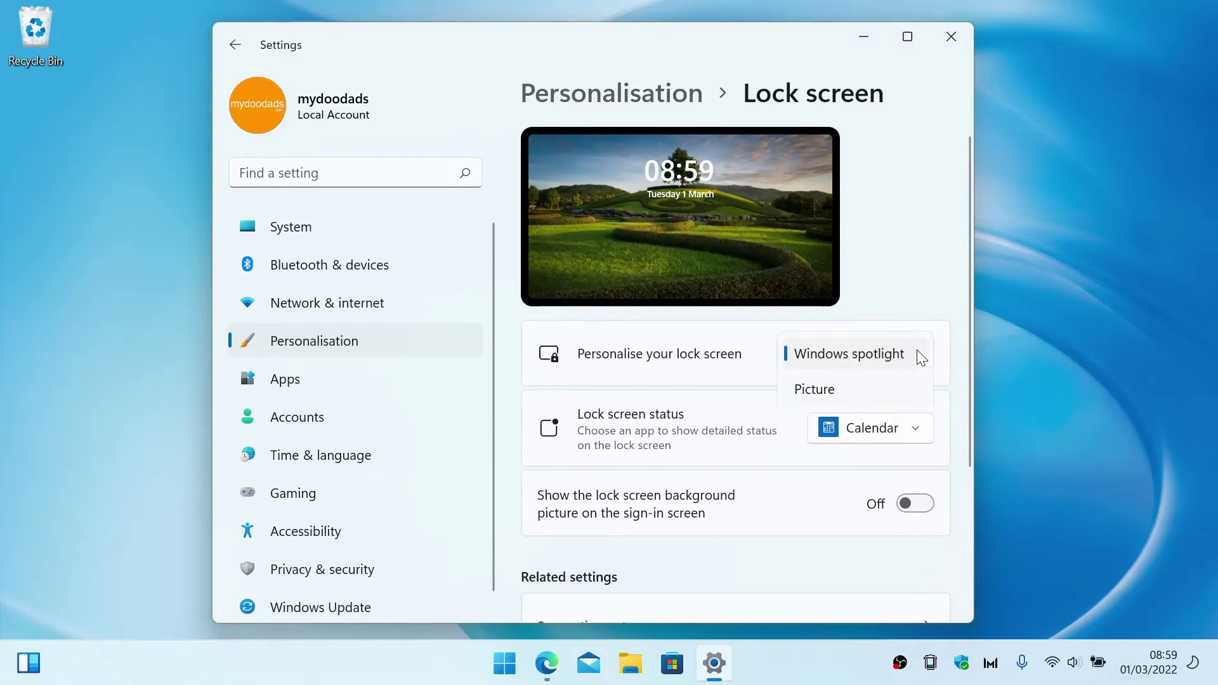
{"action": "left_click", "coordinate": [910, 389]}
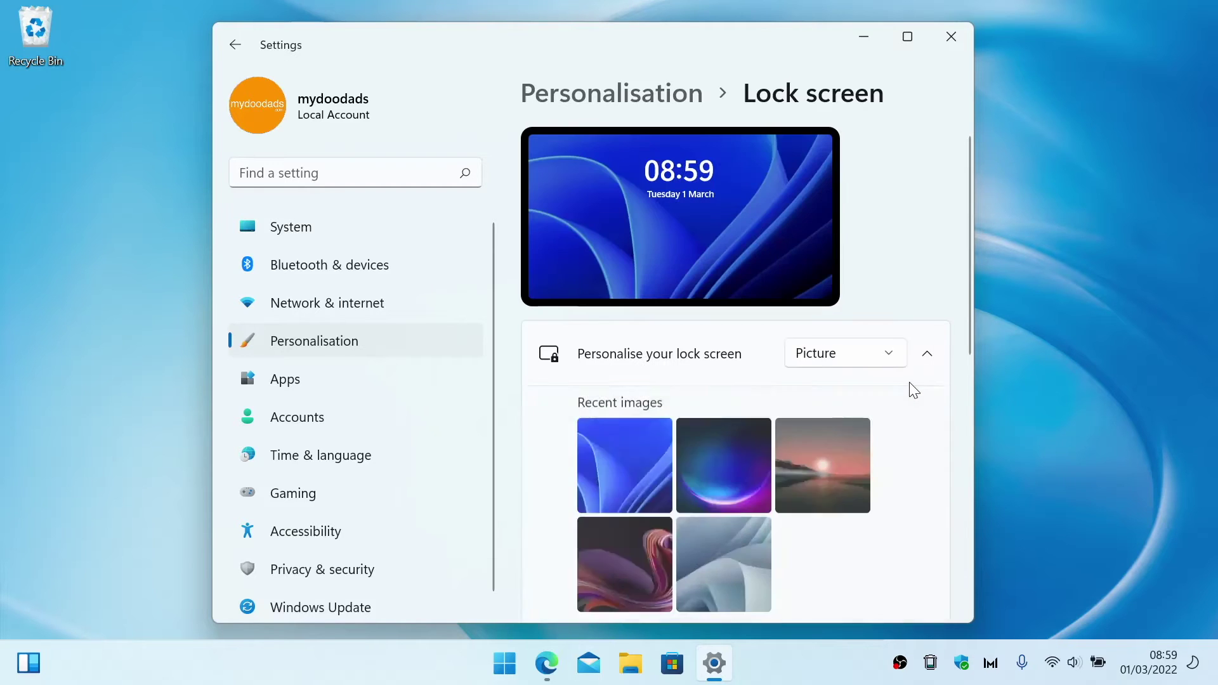
{"action": "scroll", "coordinate": [910, 389], "scroll_direction": "down", "scroll_amount": 2}
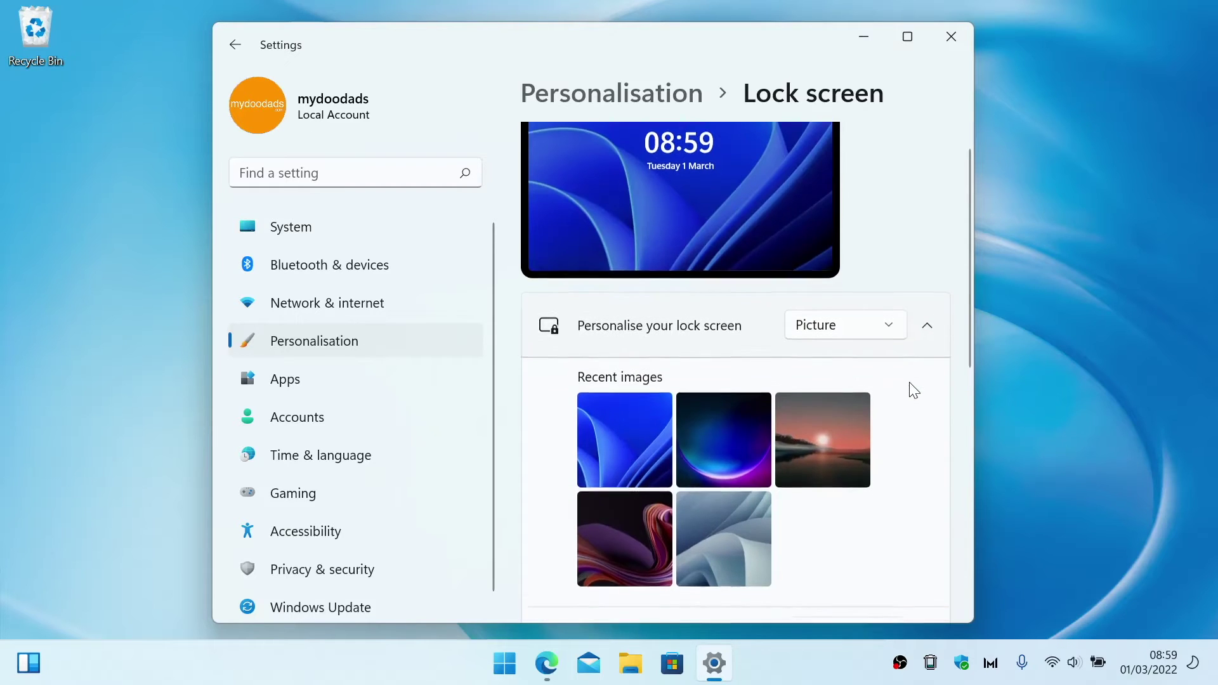
{"action": "scroll", "coordinate": [910, 390], "scroll_direction": "down", "scroll_amount": 1}
{"action": "scroll", "coordinate": [911, 388], "scroll_direction": "down", "scroll_amount": 1}
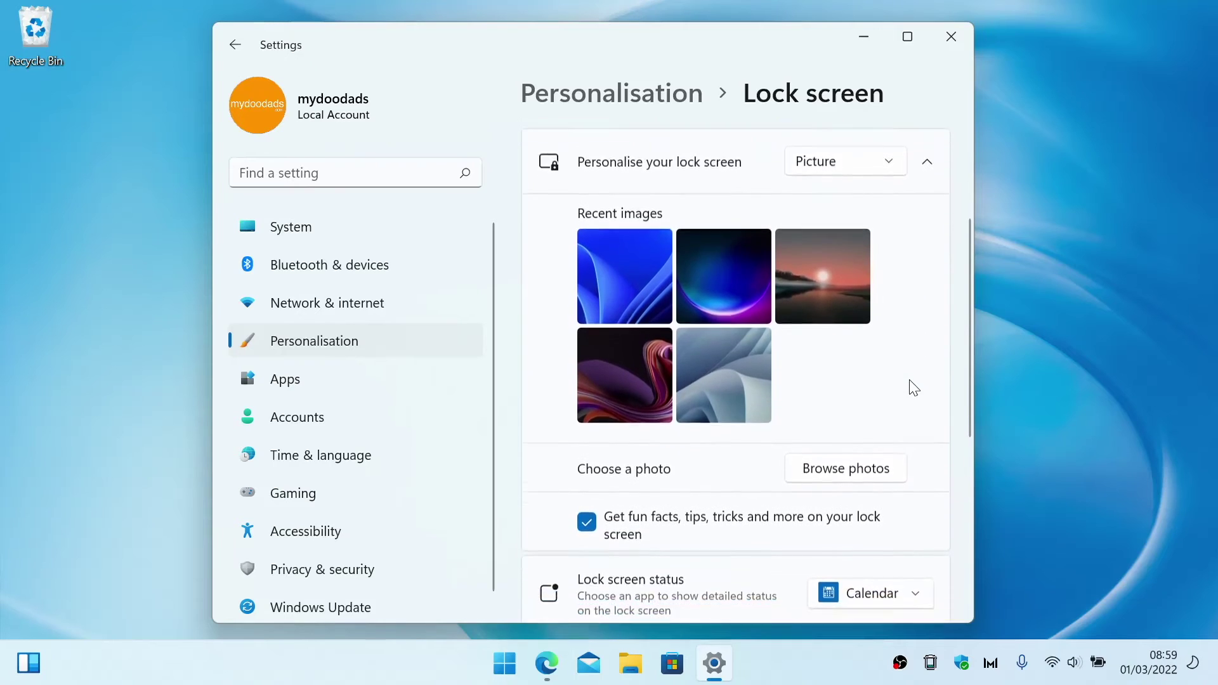
{"action": "scroll", "coordinate": [911, 387], "scroll_direction": "down", "scroll_amount": 1}
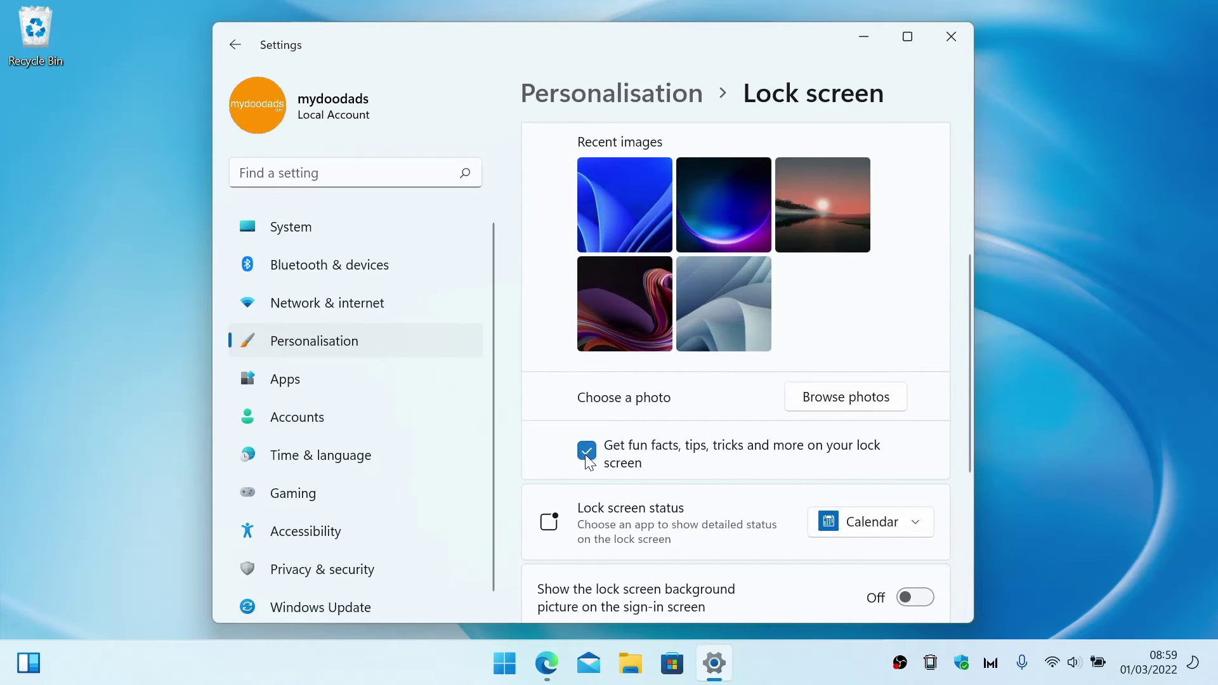
- Untick fun facts and tips, choose the sunset lake photo, and close Settings
{"action": "left_click", "coordinate": [586, 451]}
{"action": "left_click", "coordinate": [819, 234]}
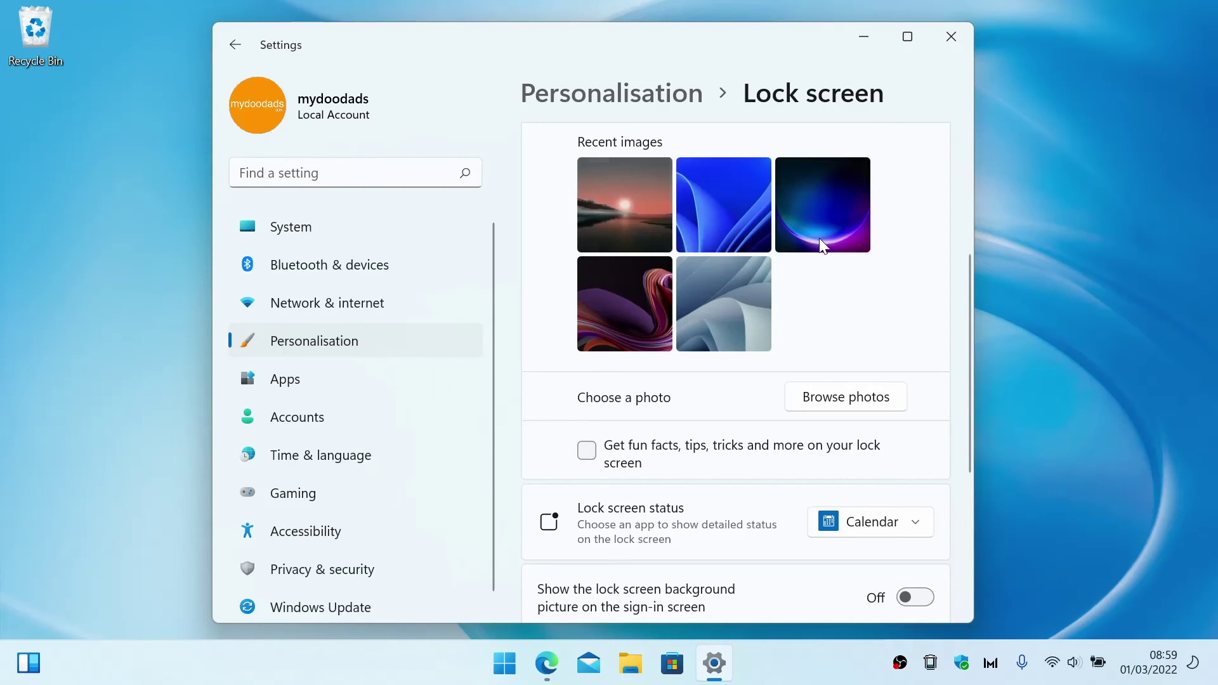
{"action": "left_click", "coordinate": [949, 43]}
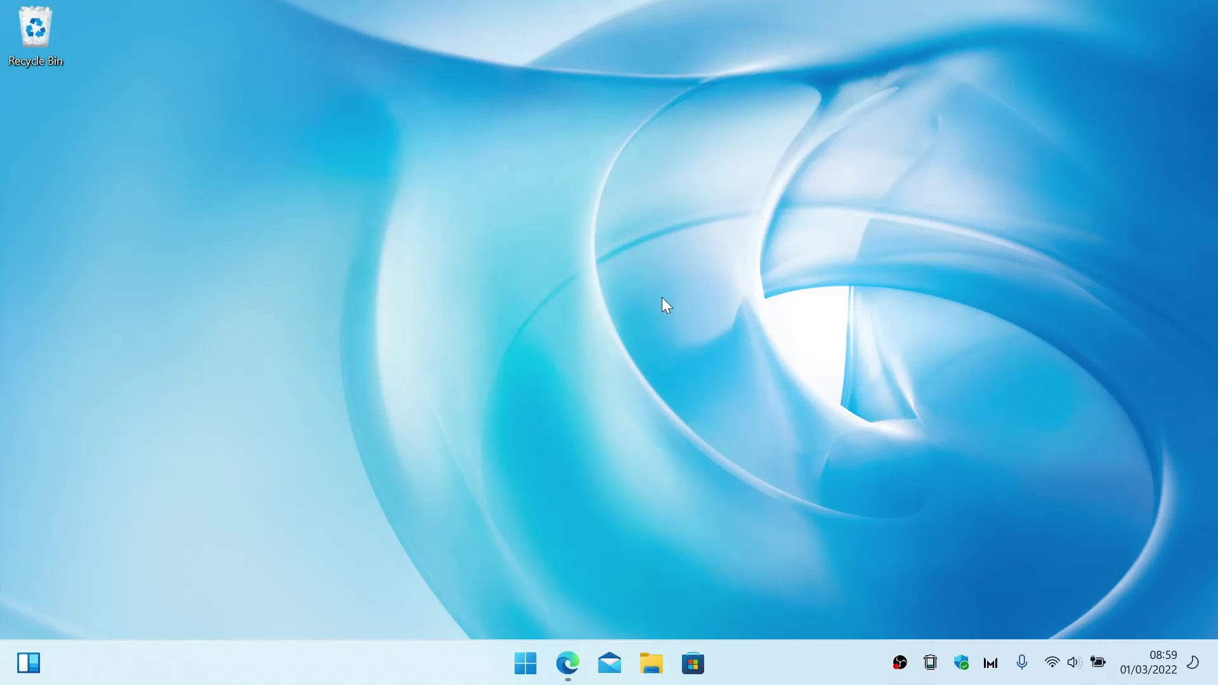
- Lock the PC with Win+L to check the sunset lake photo with time and date
{"action": "key", "text": "super+l"}
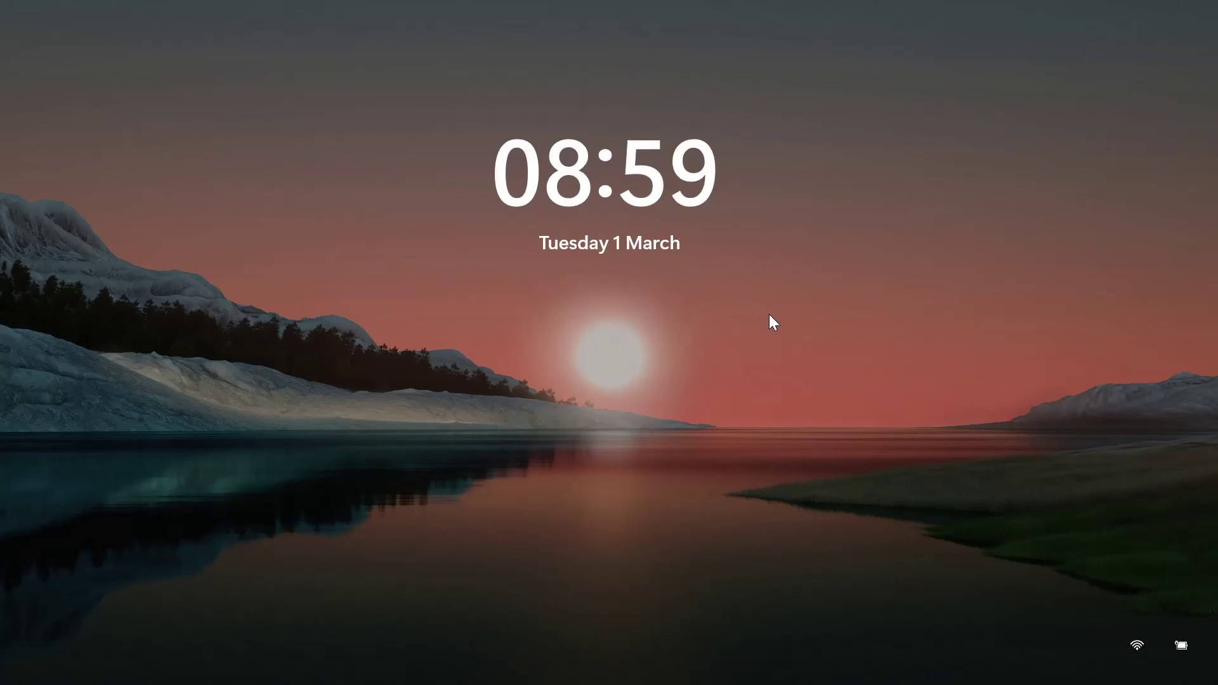